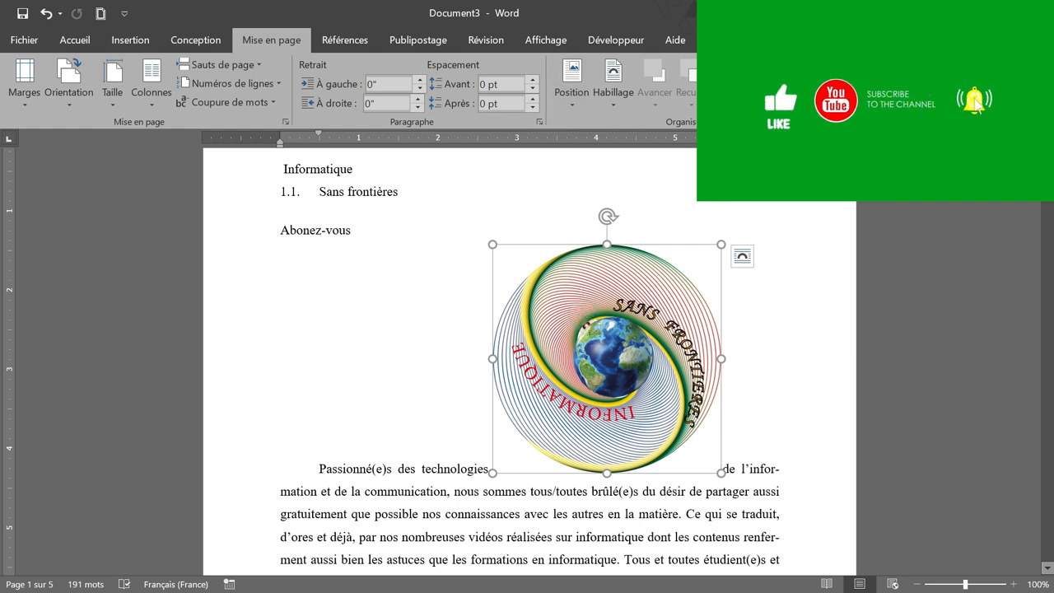
Place the globe logo at the page's top left with text wrapping, and try resizing it by its upper-left corner.
left_click(576, 108)
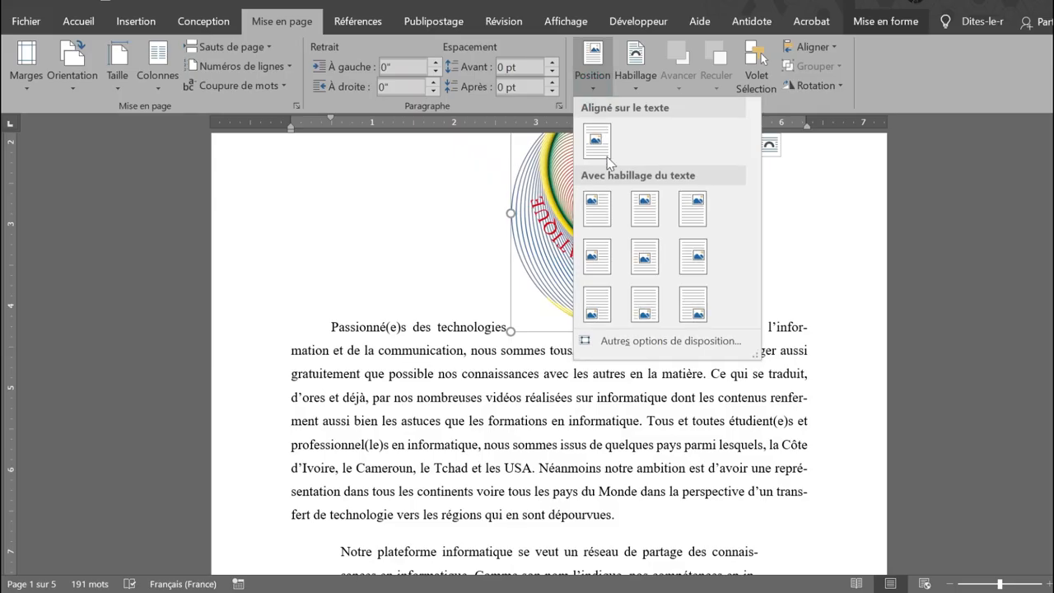
left_click(597, 208)
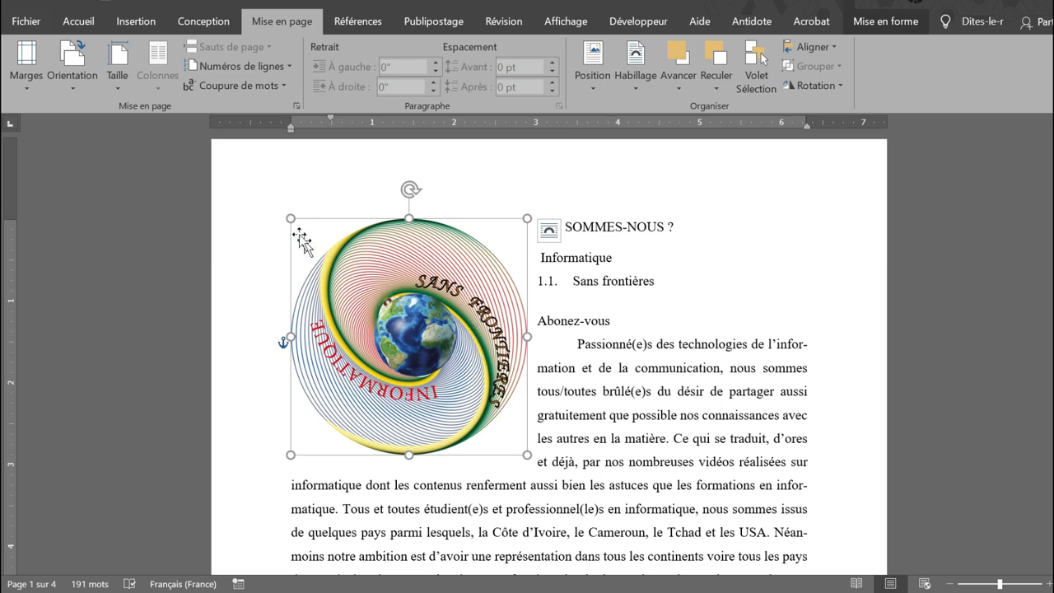
left_click_drag(298, 227, 332, 262)
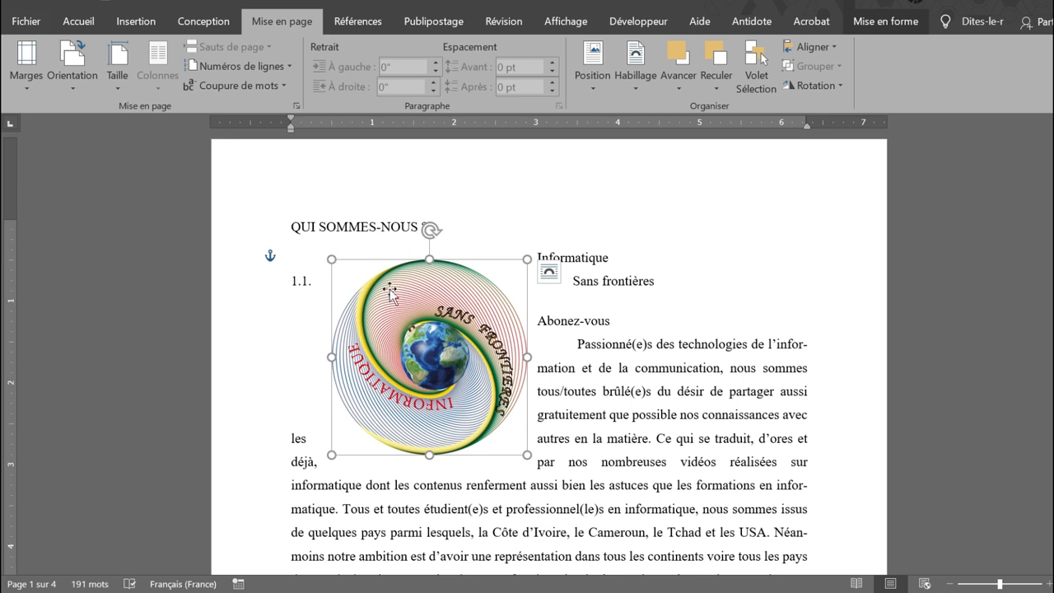
left_click_drag(330, 257, 272, 259)
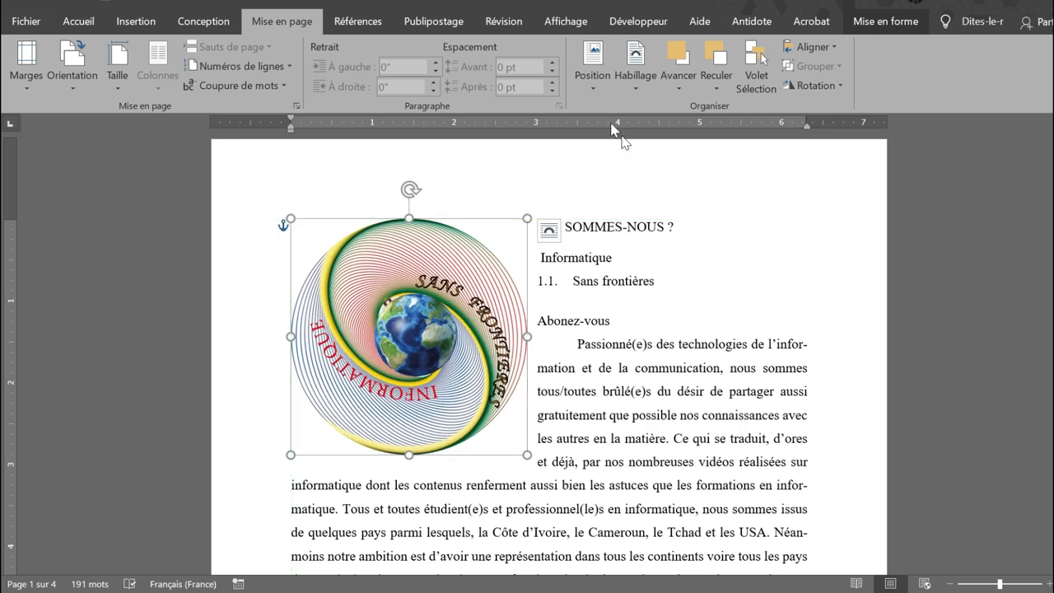
Try the globe logo with text wrapping at the page's top centre and at its middle left.
left_click(589, 92)
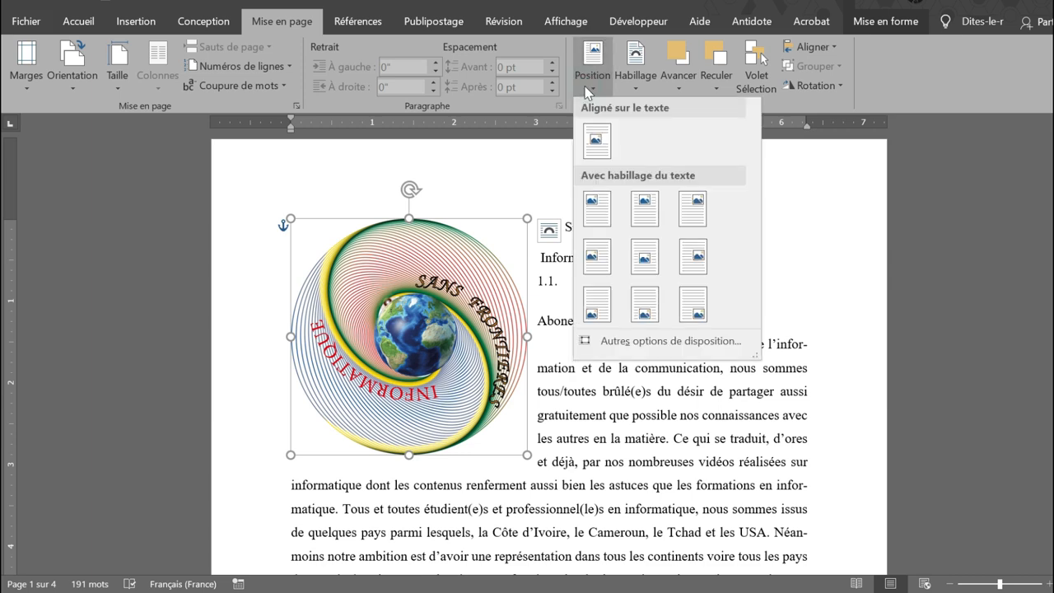
left_click(647, 211)
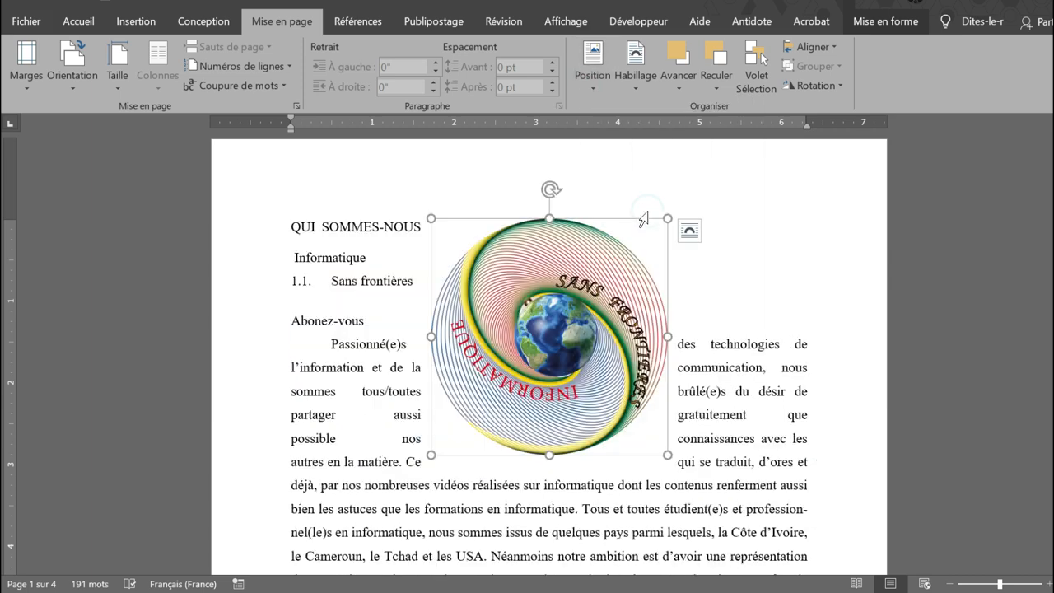
left_click(590, 88)
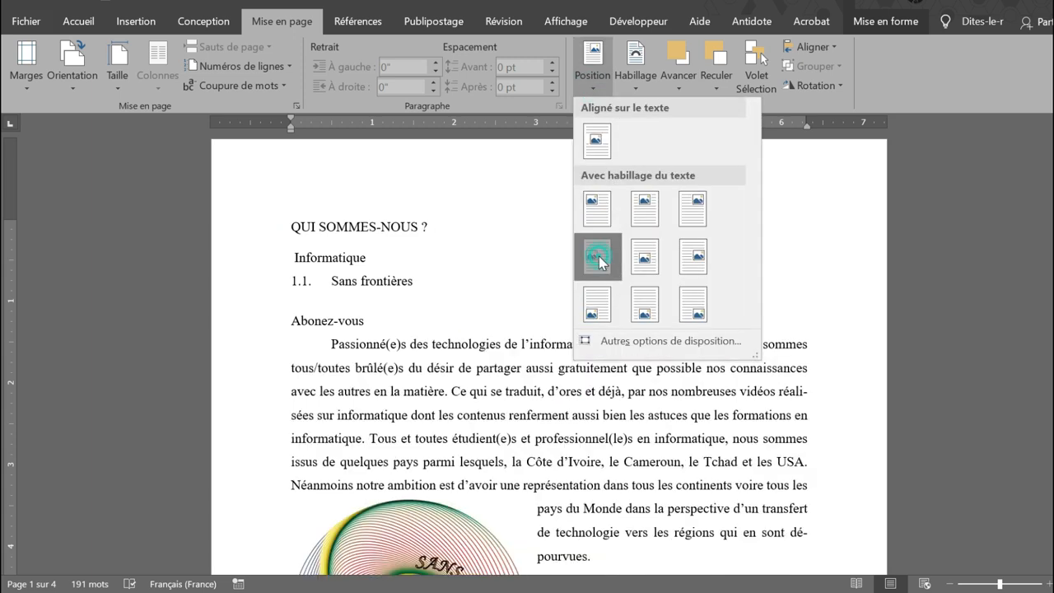
left_click(597, 261)
scroll(597, 262, "down", 3)
scroll(550, 354, "up", 3)
Try placing the globe logo at the page's bottom right with text wrapping.
left_click(594, 94)
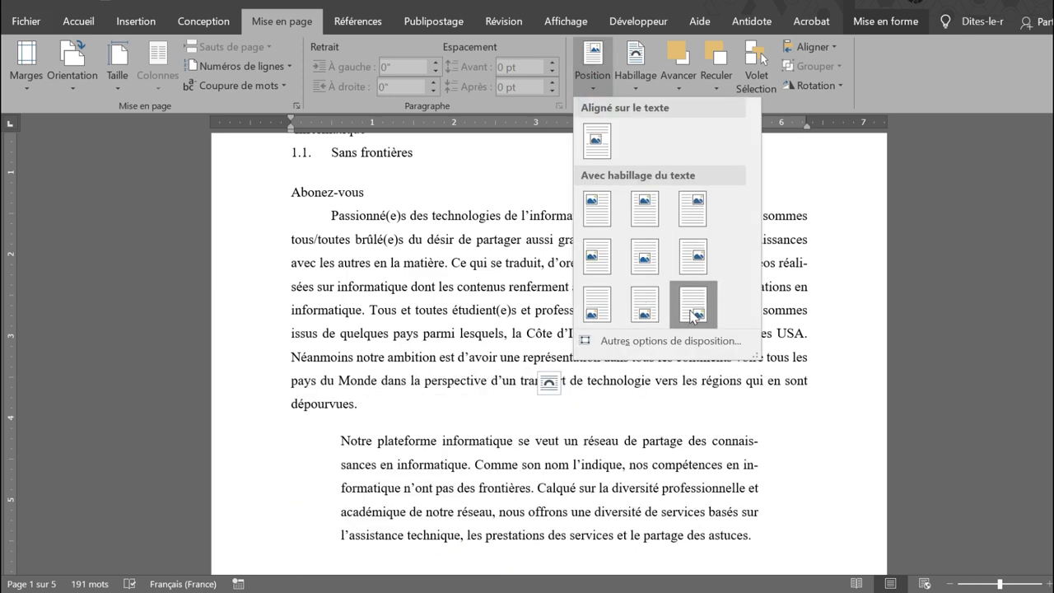
left_click(691, 309)
scroll(637, 404, "down", 6)
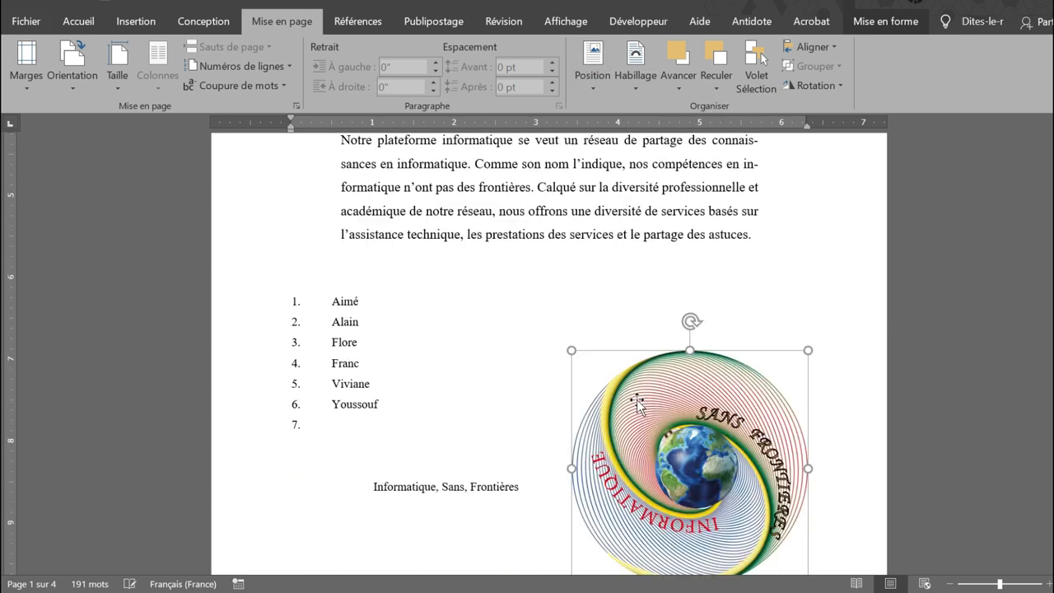
scroll(637, 403, "up", 9)
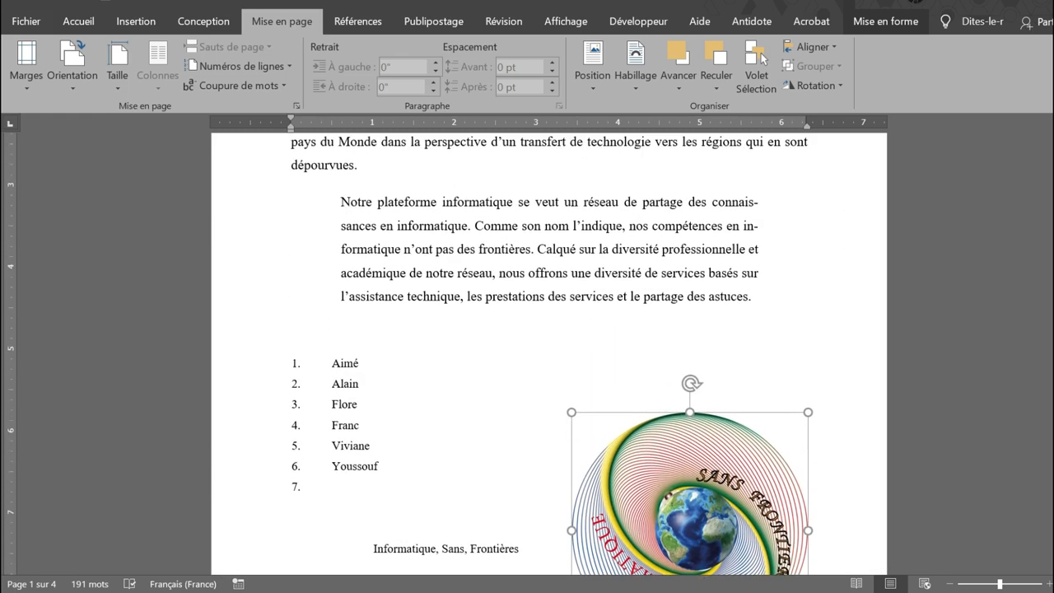
scroll(548, 354, "up", 3)
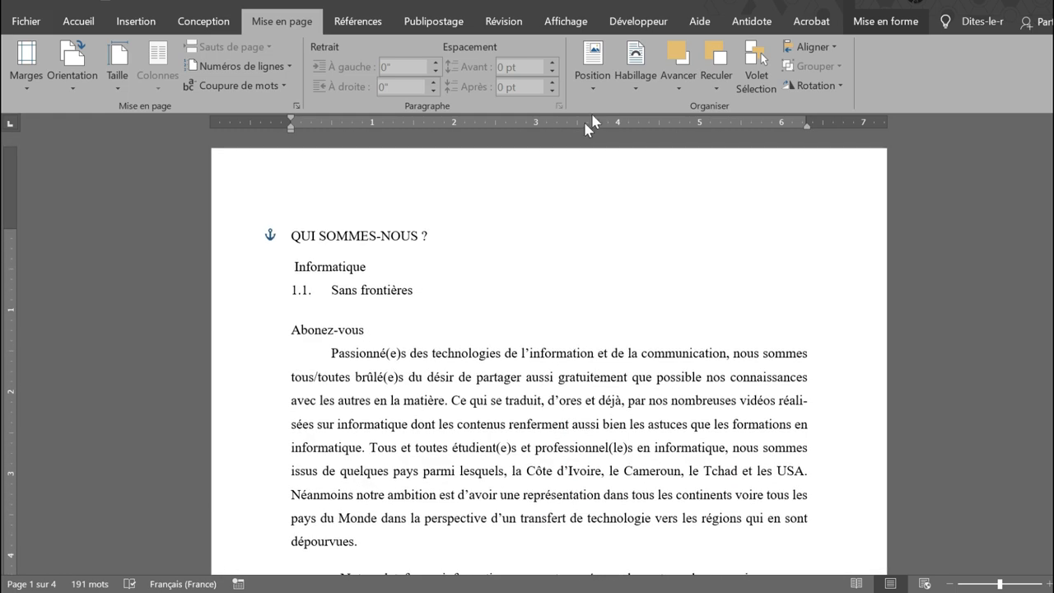
Place the globe logo in the page's centre with text wrapping, and move it up into the paragraph beginning "Passionné(e)s".
left_click(593, 91)
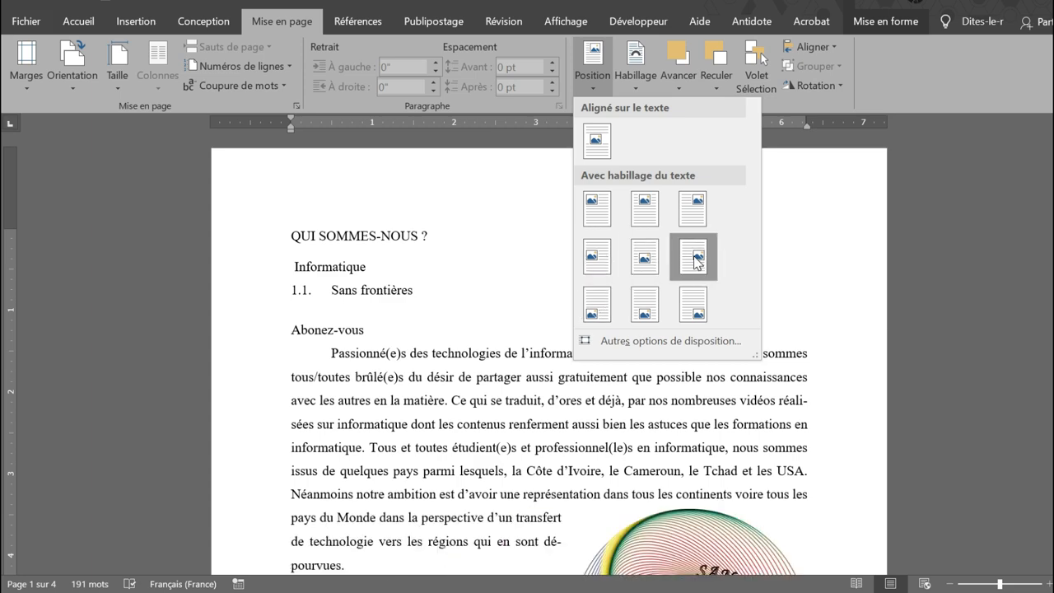
left_click(646, 260)
scroll(650, 369, "down", 3)
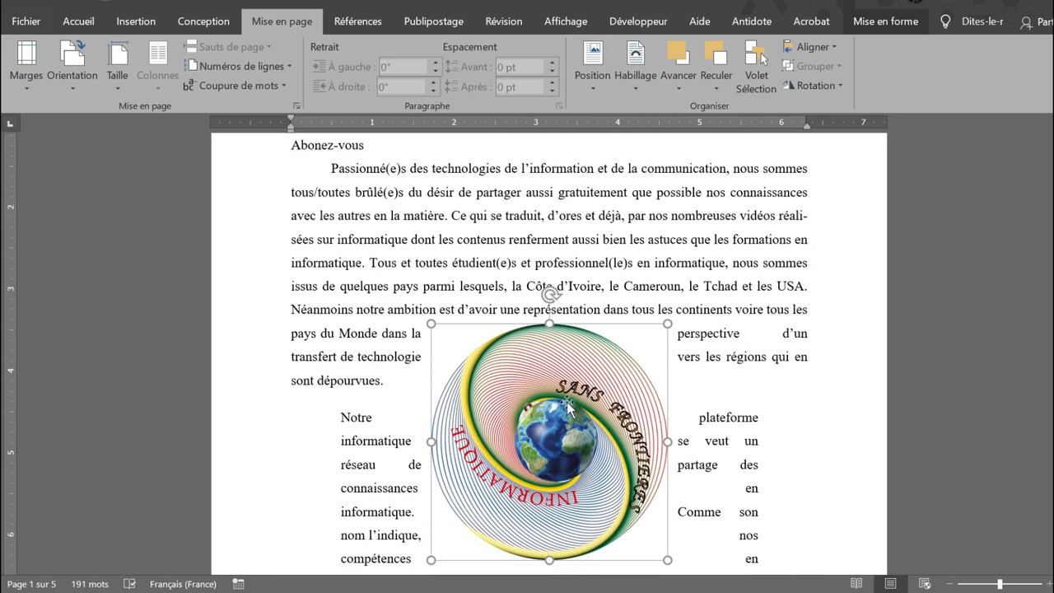
left_click_drag(567, 402, 473, 364)
mouse_move(599, 313)
left_mouse_down()
mouse_move(555, 349)
mouse_move(558, 264)
mouse_move(594, 266)
mouse_move(612, 282)
mouse_move(602, 253)
mouse_move(576, 289)
mouse_move(607, 296)
left_mouse_up()
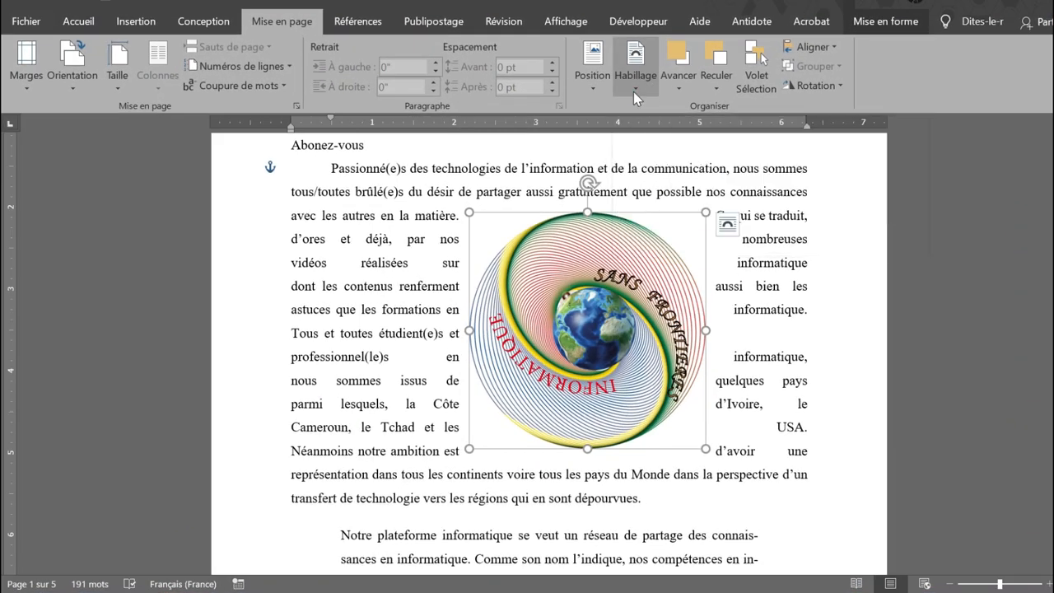
Try the Derrière le texte wrapping on the globe logo and set its wrapping to Adapté.
left_click(634, 92)
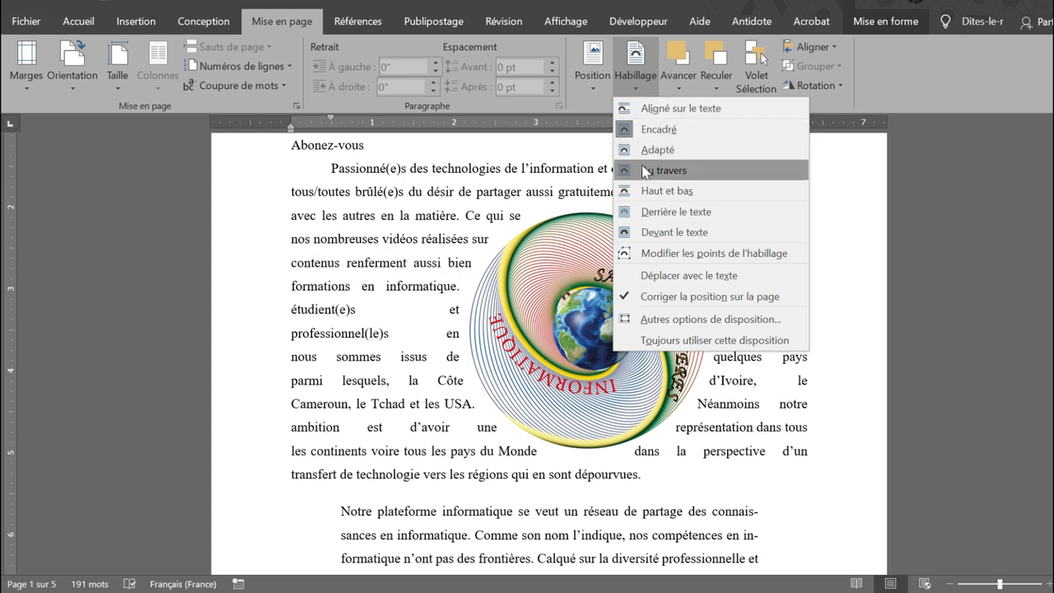
left_click(648, 213)
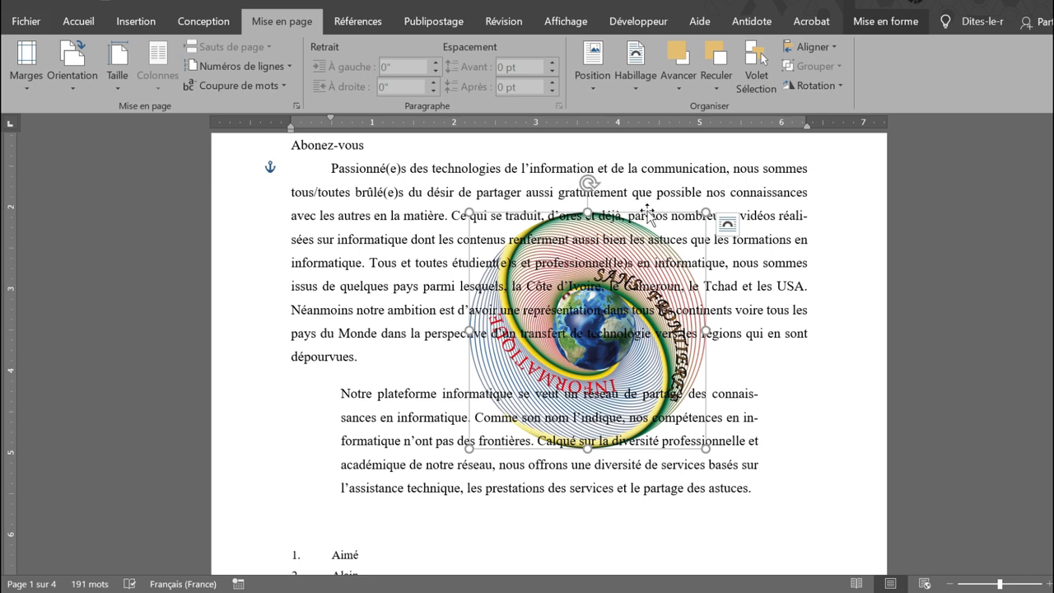
left_click(634, 92)
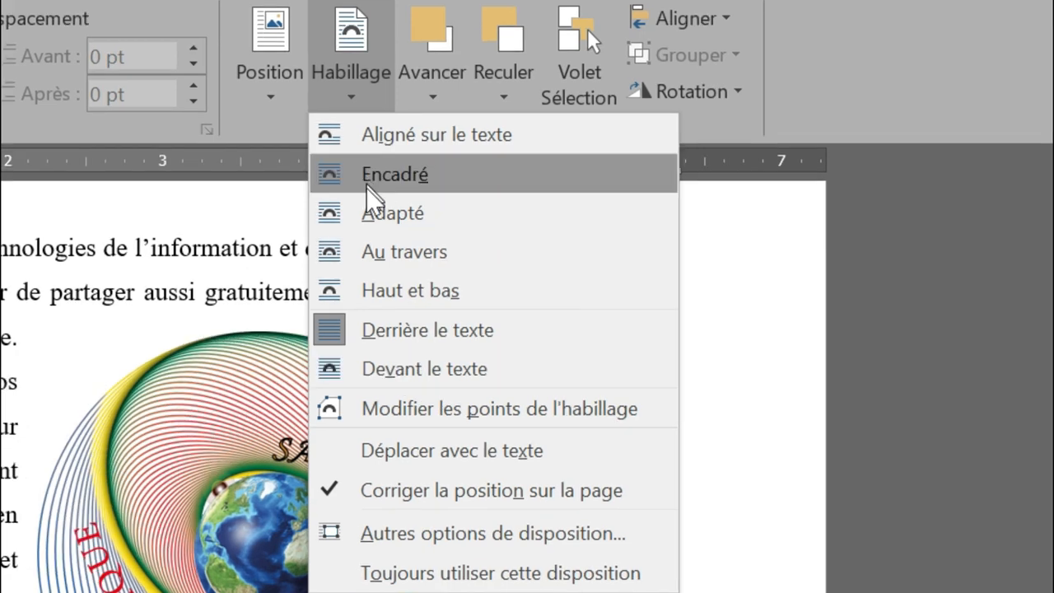
left_click(370, 216)
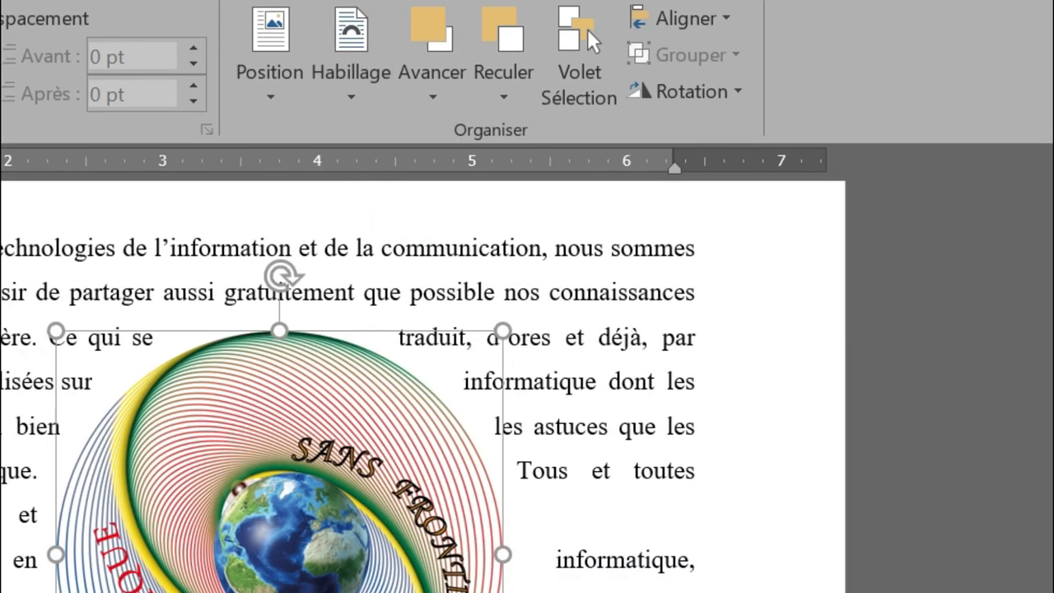
Place the red "Abonnez-vous" image on page 3 at the page's top left with text wrapping.
scroll(412, 412, "down", 4)
scroll(412, 412, "up", 1)
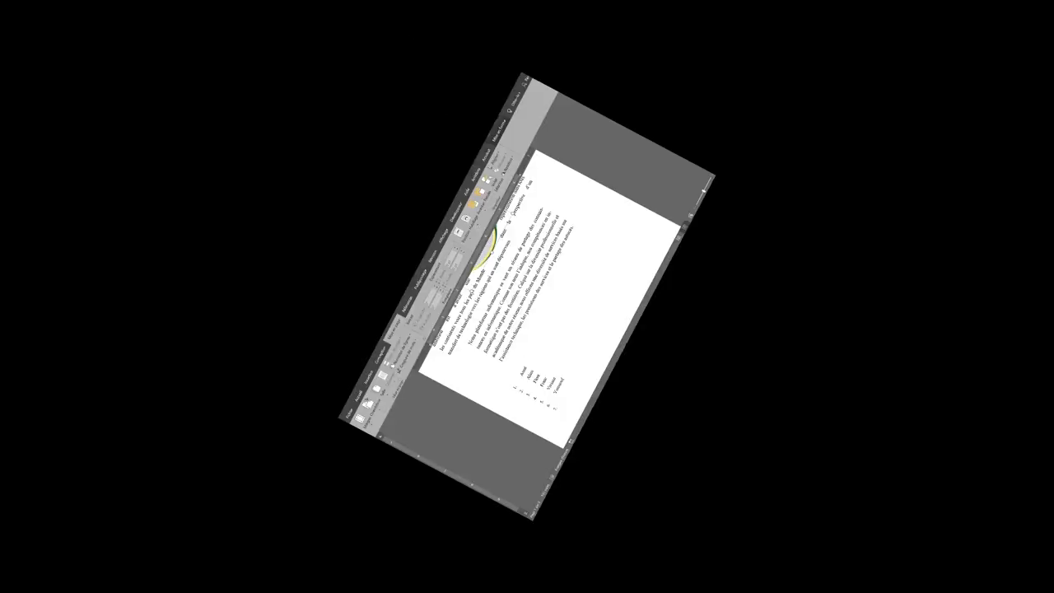
scroll(654, 314, "down", 3)
scroll(654, 314, "up", 3)
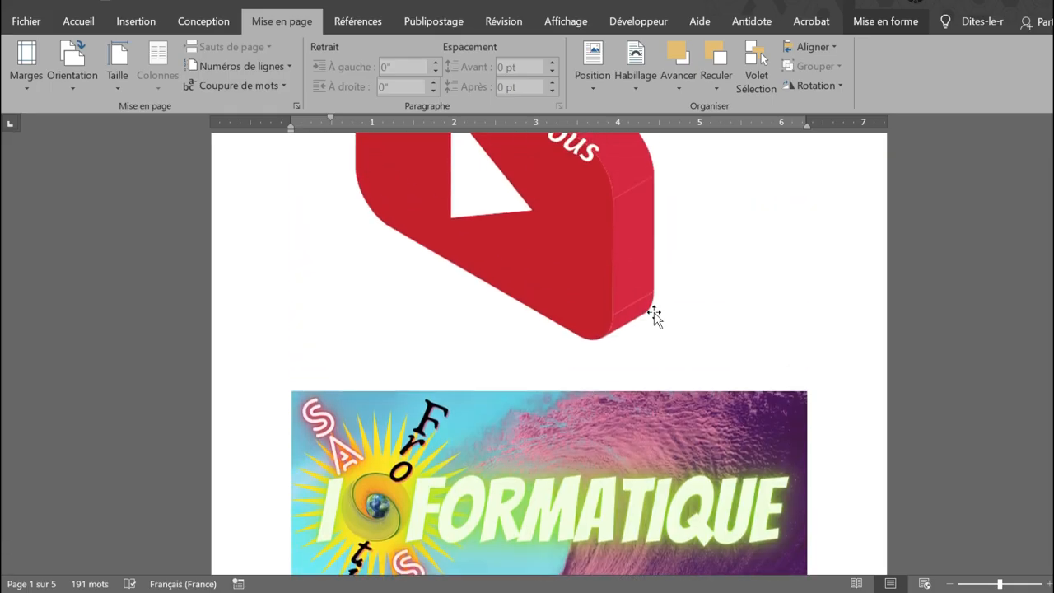
scroll(654, 314, "up", 3)
scroll(654, 314, "down", 6)
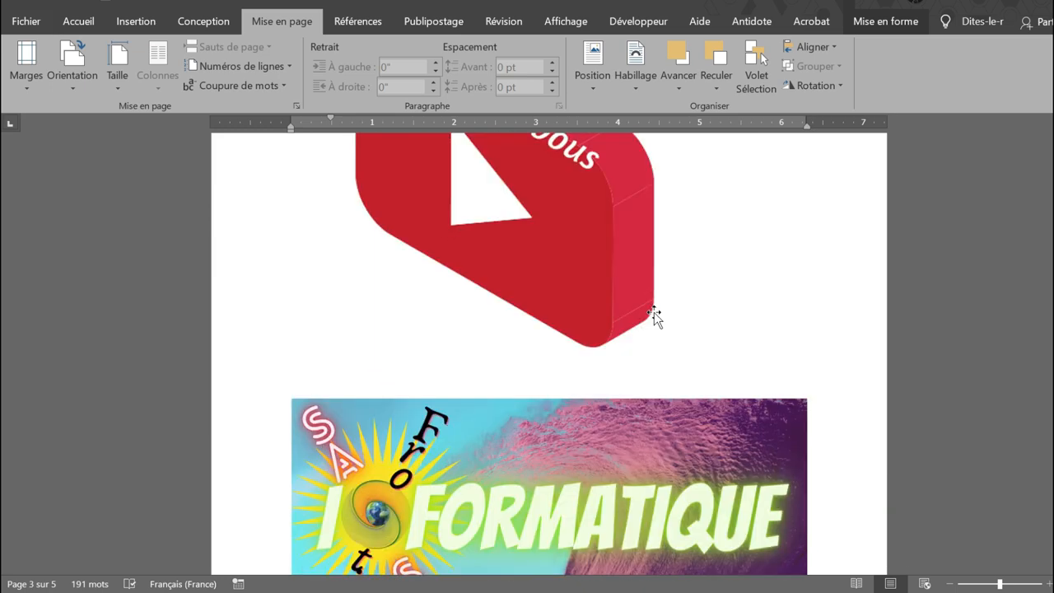
scroll(654, 314, "up", 3)
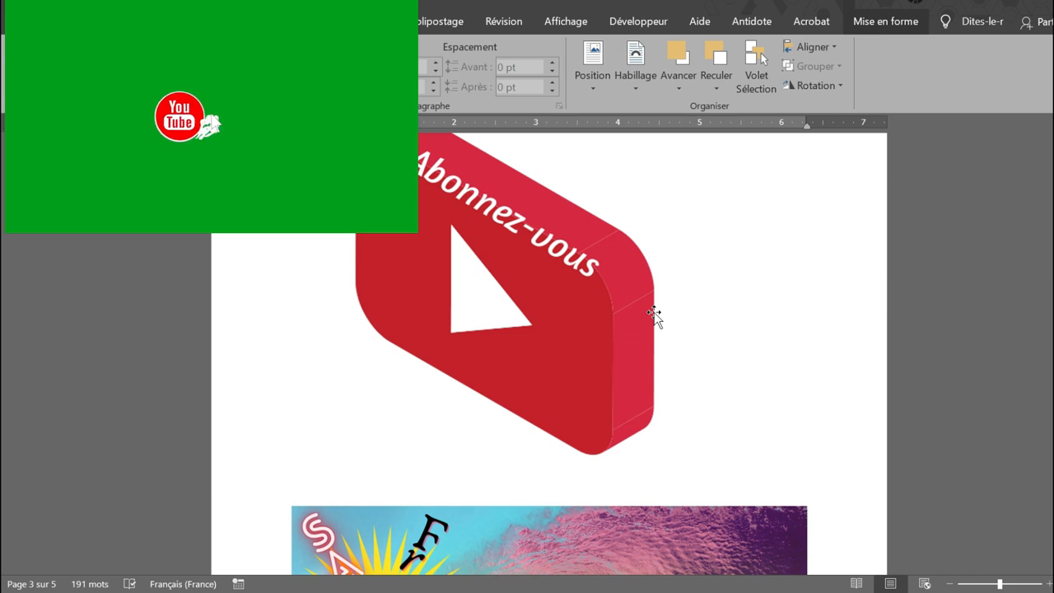
scroll(654, 313, "up", 1)
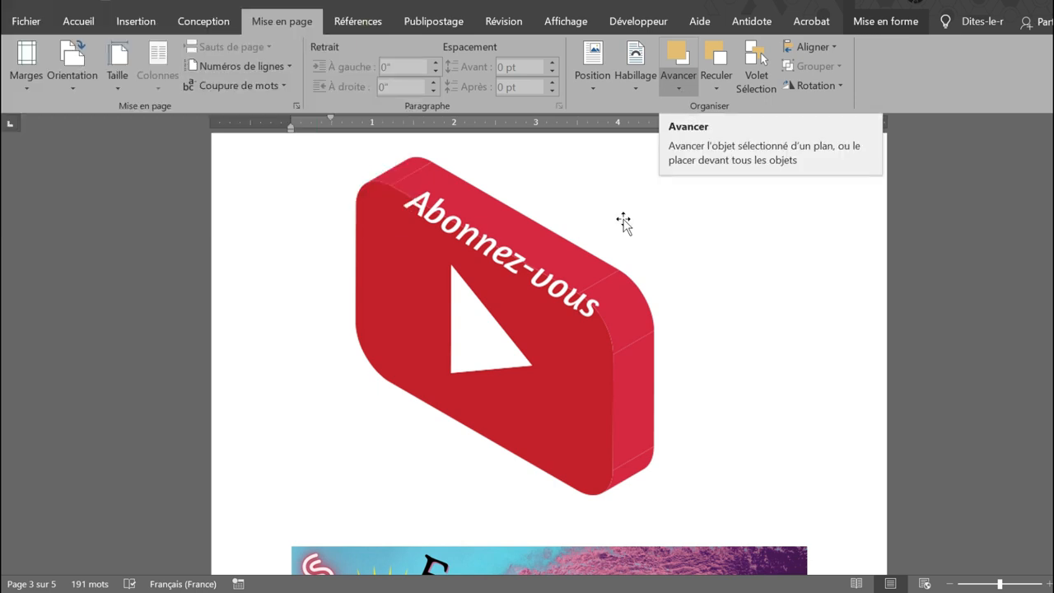
left_click(584, 285)
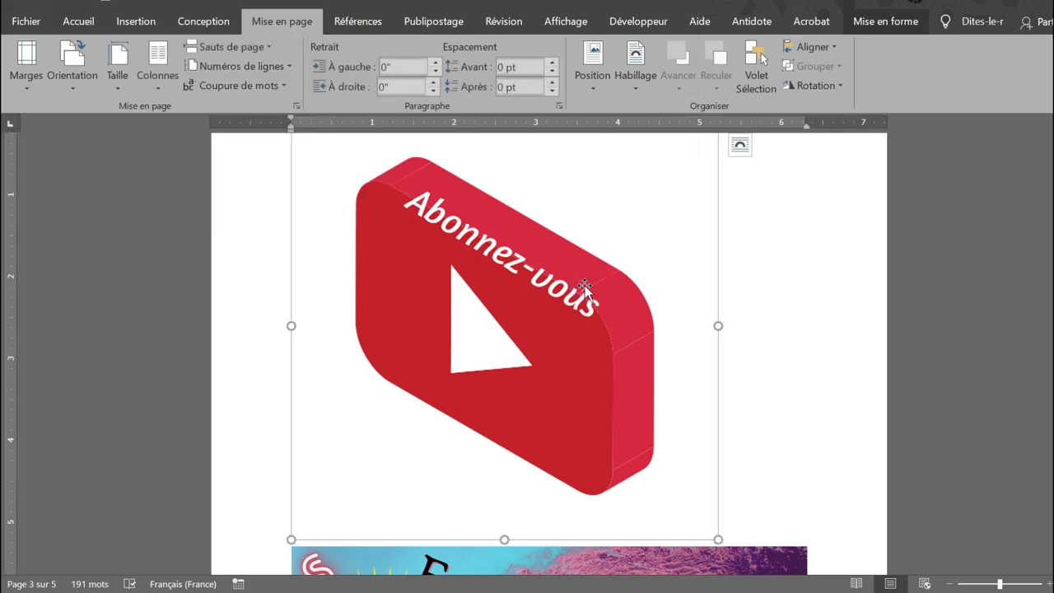
left_click(590, 90)
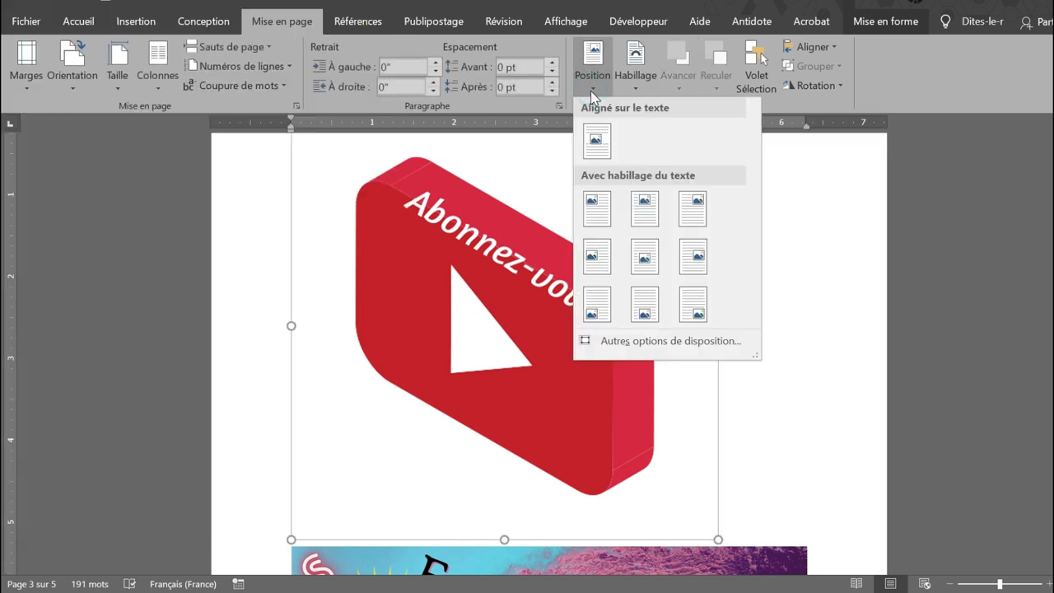
left_click(600, 201)
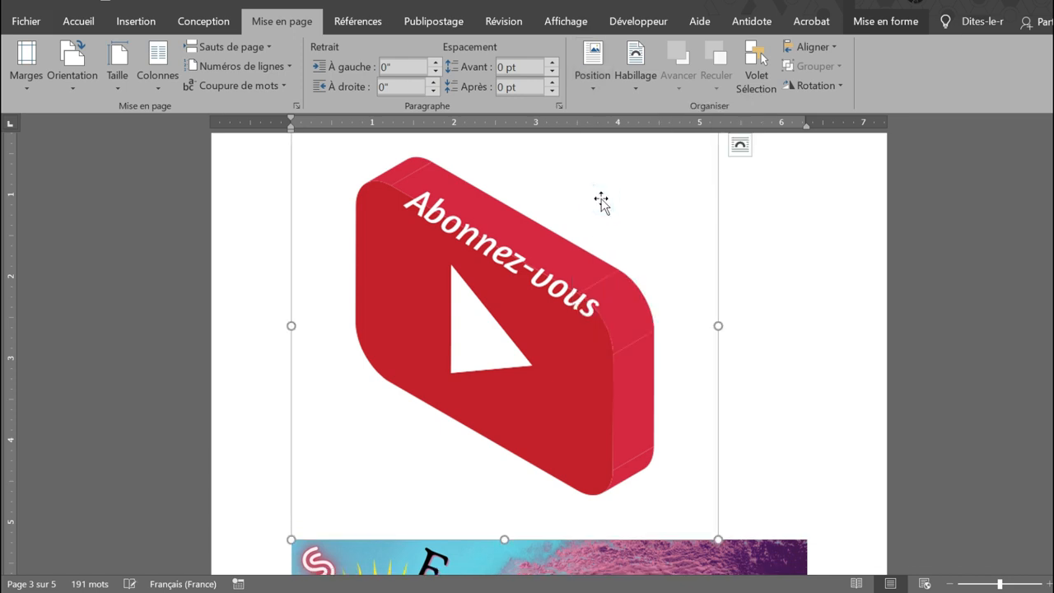
Place the Informatique banner image at the page's top centre with text wrapping.
left_click(650, 207)
scroll(650, 207, "up", 5)
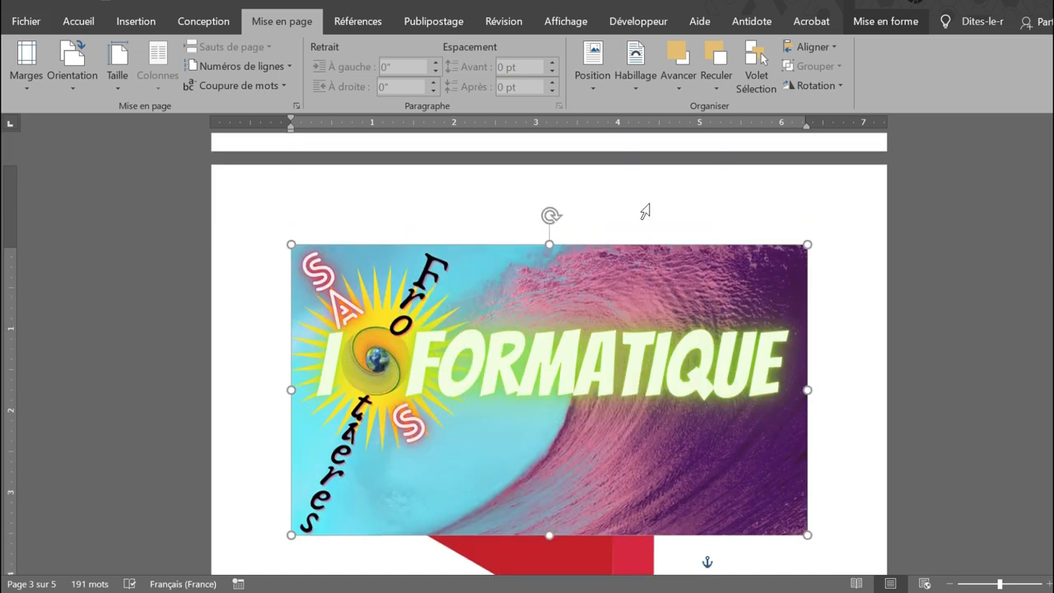
scroll(647, 210, "down", 1)
Move the red "Abonnez-vous" image up over the Informatique banner and bring it forward in front of the banner.
left_click_drag(599, 511, 618, 421)
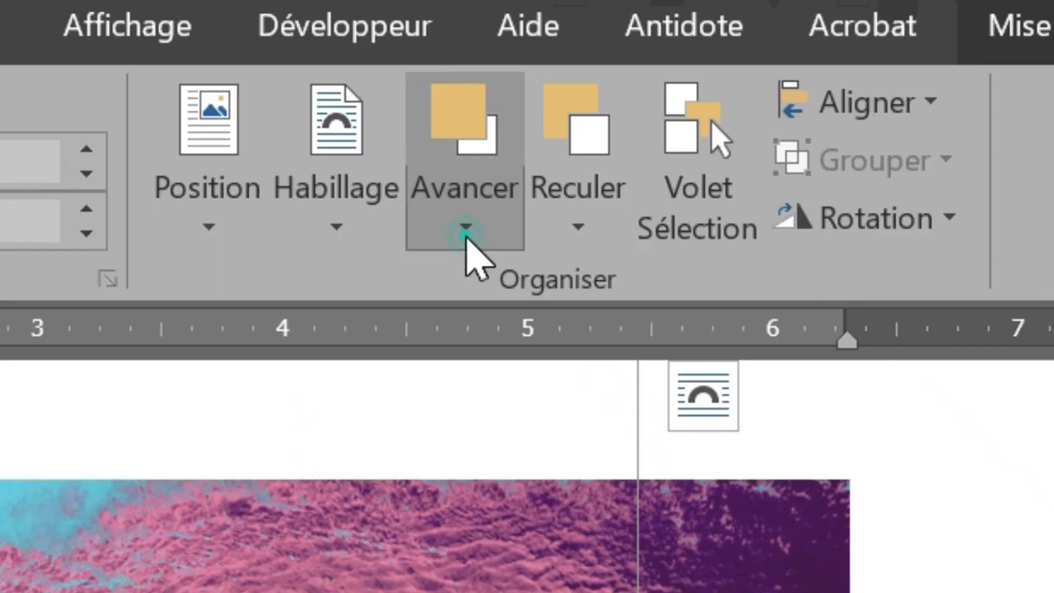
left_click(680, 91)
left_click(687, 112)
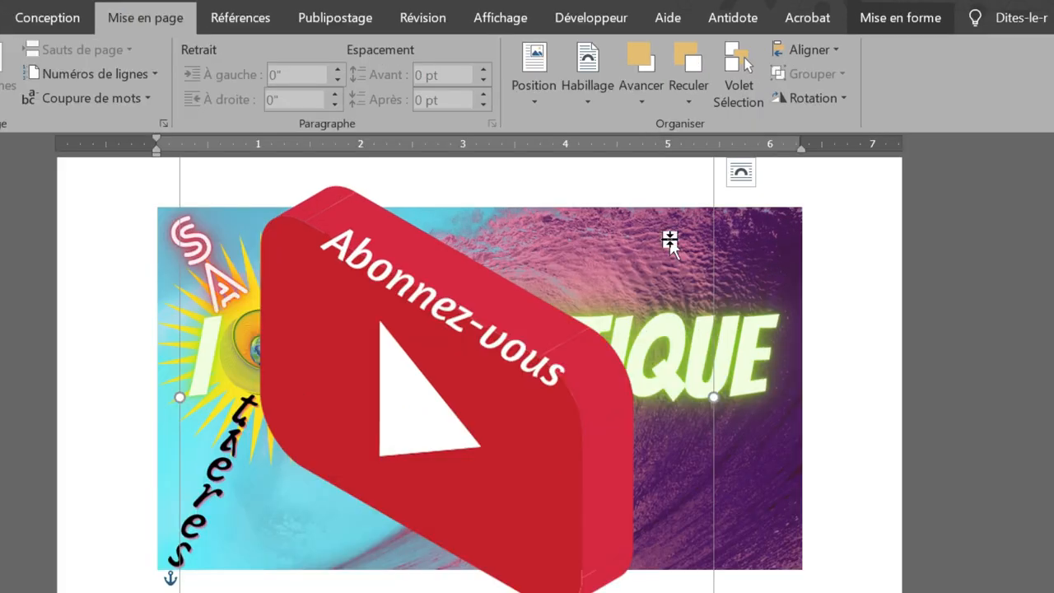
Shrink the "Abonnez-vous" image to about 3 inches wide and move it over the banner's lower middle edge.
scroll(684, 243, "up", 3)
left_click_drag(712, 287, 593, 513)
scroll(677, 392, "down", 5)
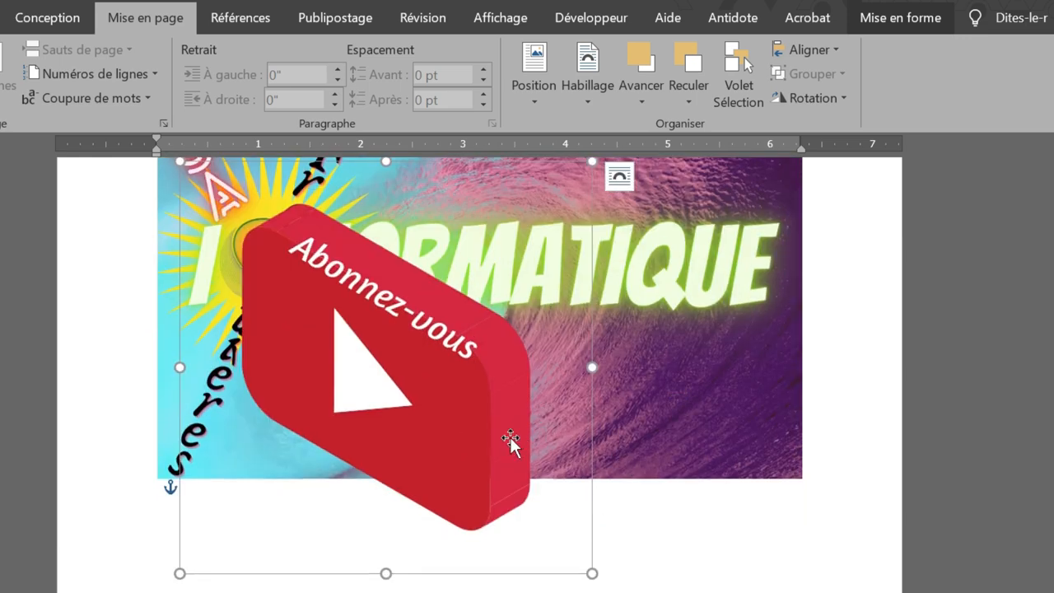
left_click_drag(442, 407, 551, 412)
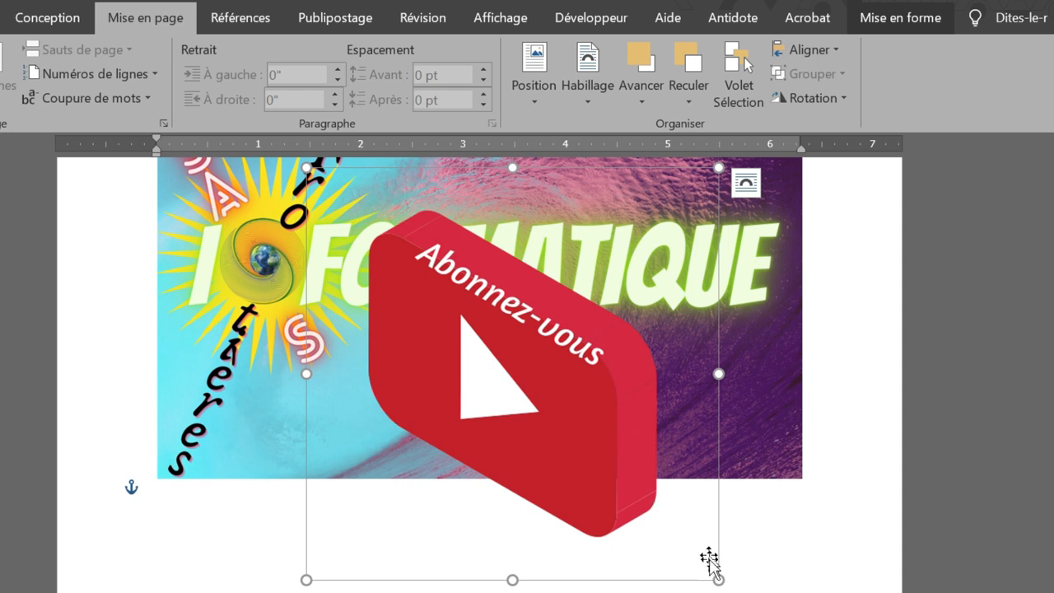
left_click_drag(718, 580, 596, 473)
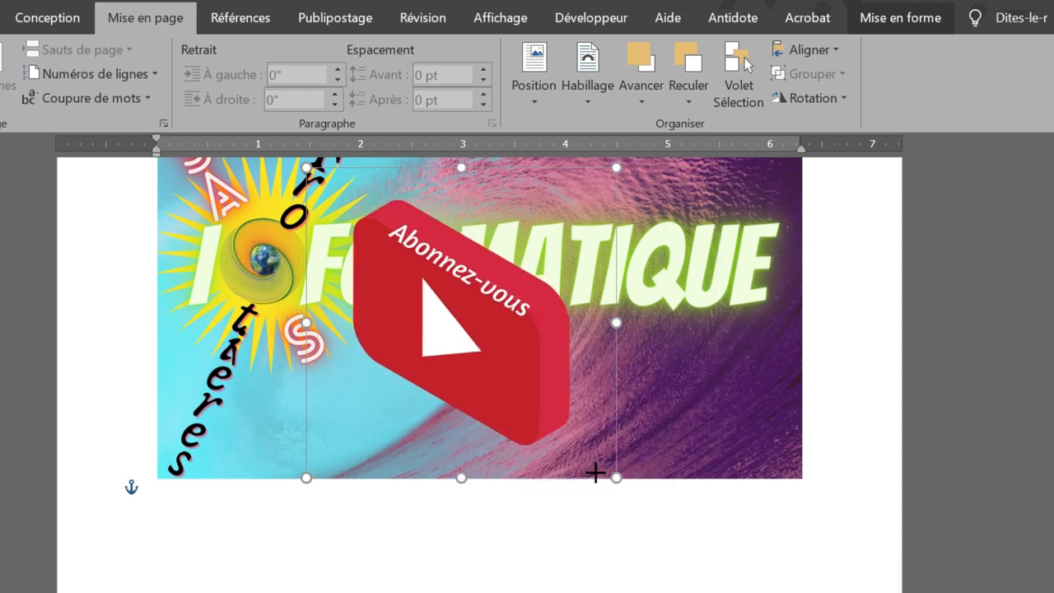
left_click_drag(509, 350, 532, 452)
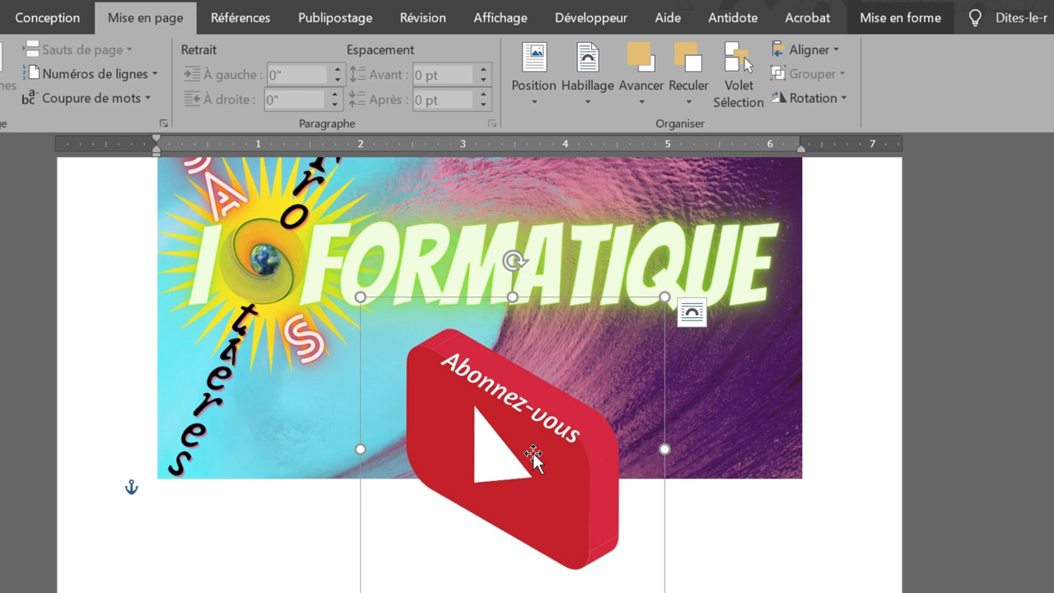